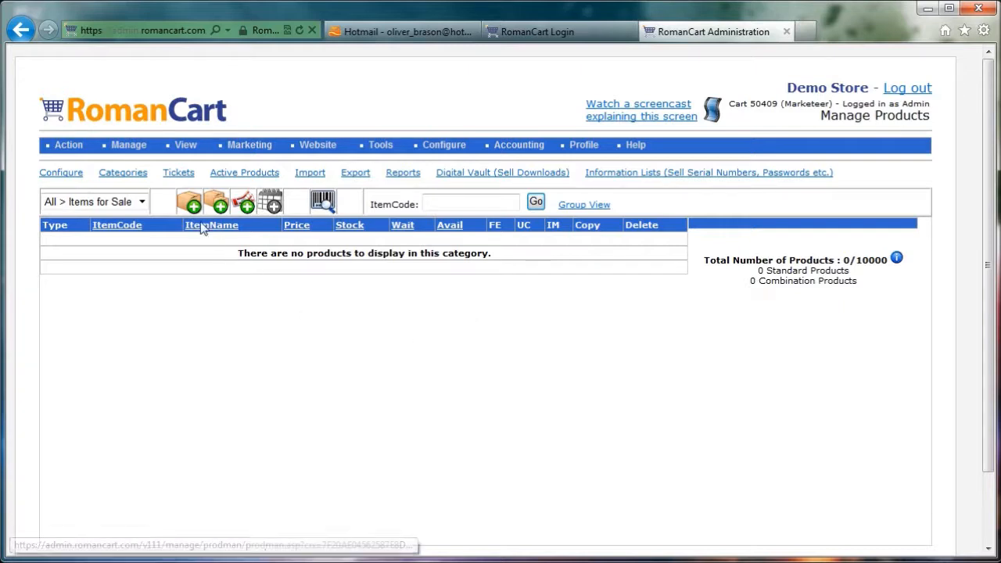
Create a new product with item code toaster, price 9.99 and item name Toaster
left_click(192, 204)
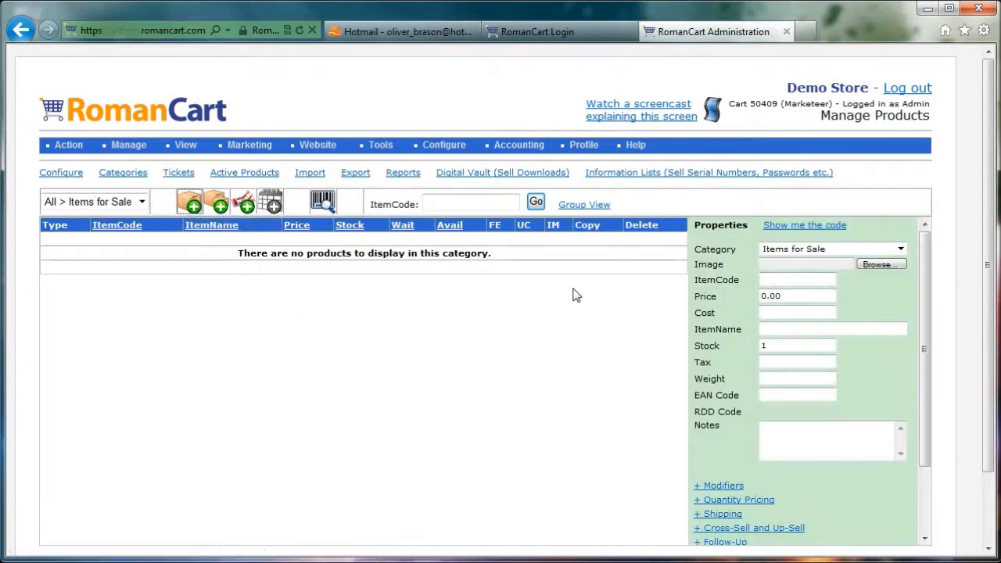
left_click(791, 279)
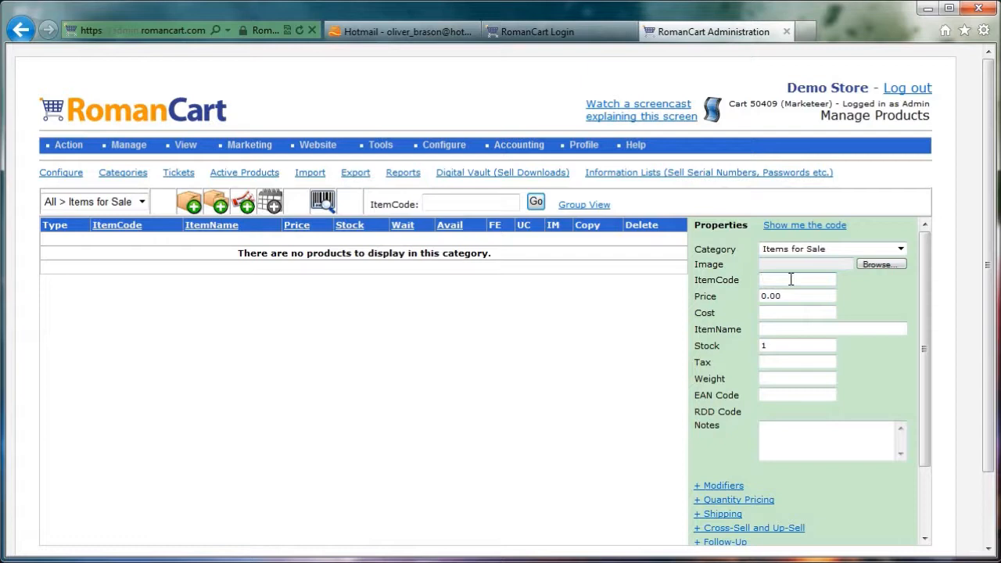
type("toaster")
key("Tab")
type("9.99")
left_click(779, 327)
type("Toaster")
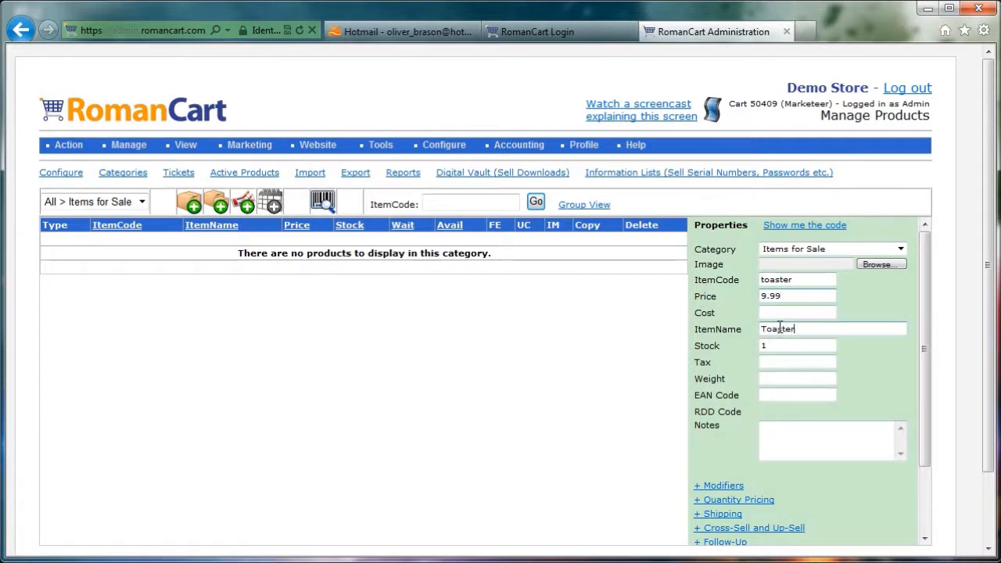
Set the Toaster's stock to 1000 and its tax to A, and save the product
left_click(783, 346)
type("000")
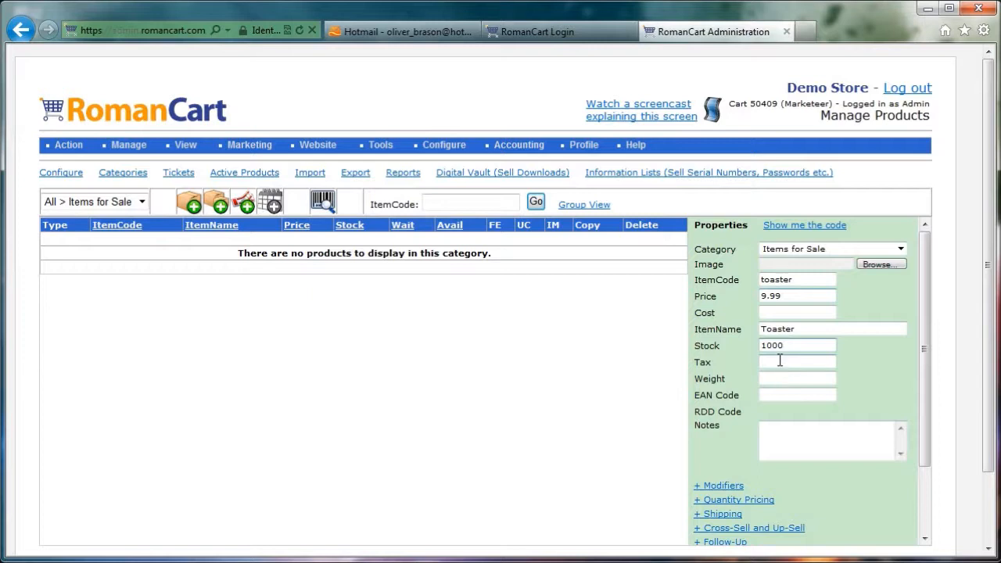
left_click(780, 361)
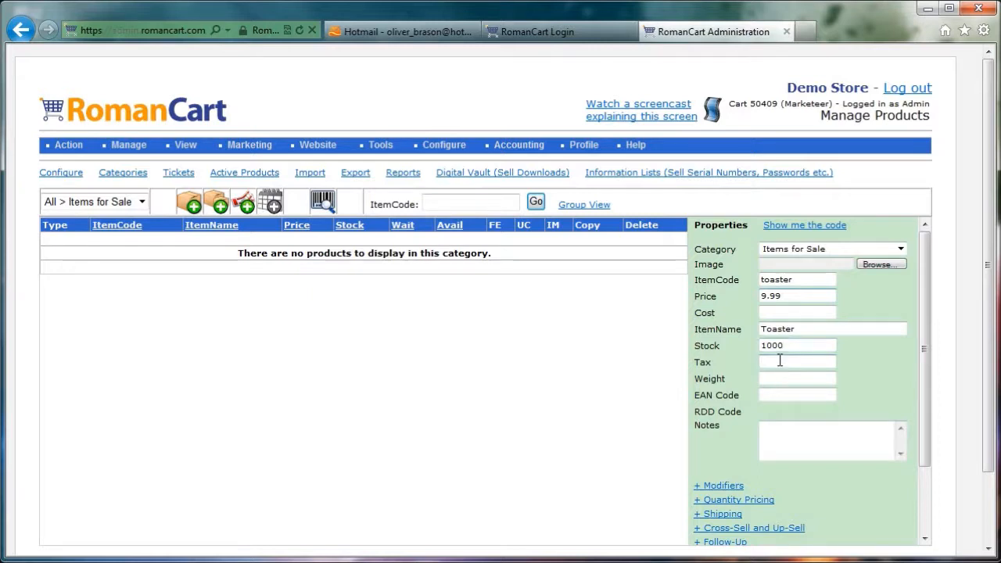
type("A")
mouse_move(926, 336)
left_mouse_down()
mouse_move(920, 463)
mouse_move(943, 337)
left_mouse_up()
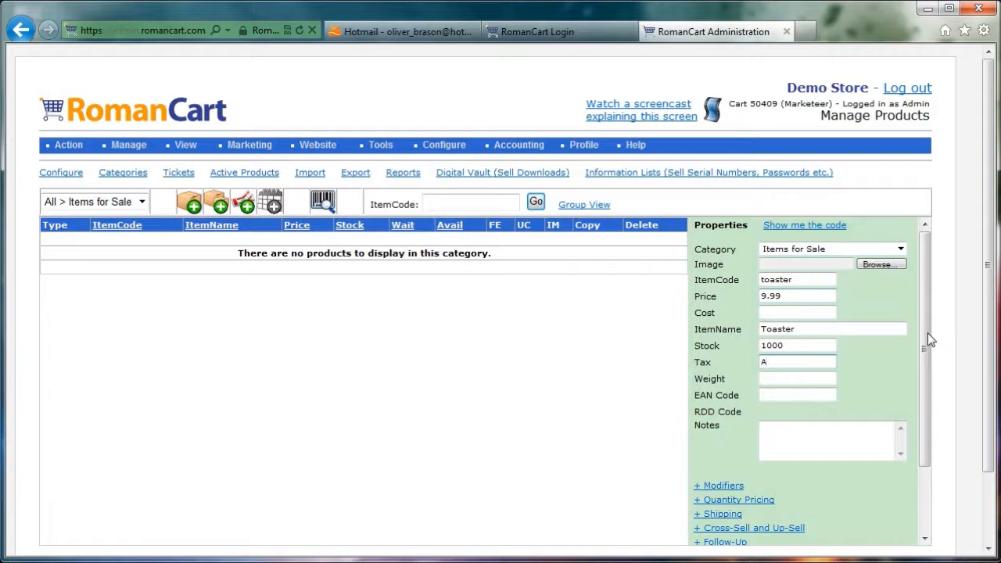
left_click_drag(926, 331, 839, 521)
left_click(709, 536)
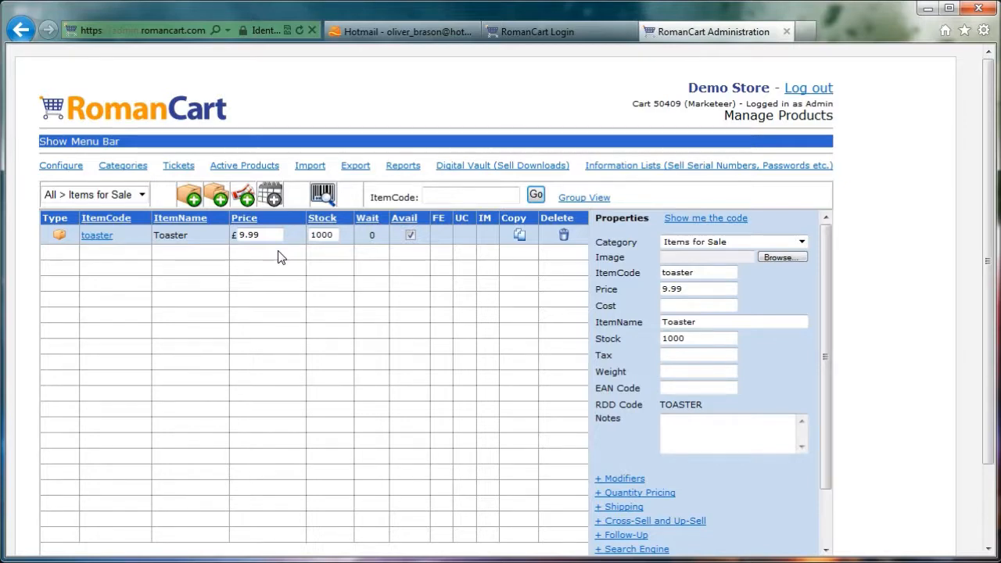
Start a second product with item code tradetoaster and price 7.99
left_click(189, 194)
left_click(692, 267)
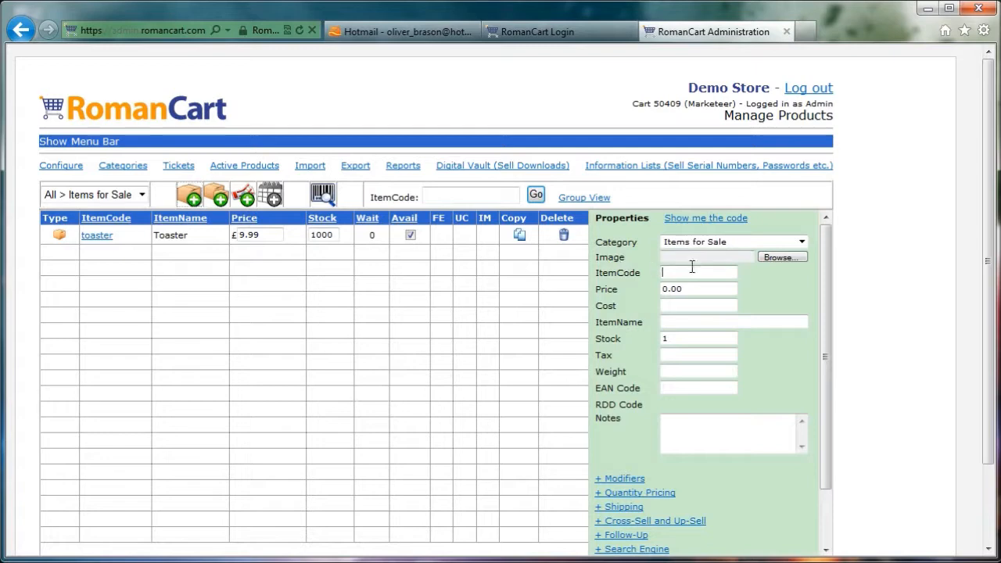
type("tradetoaster")
left_click_drag(699, 290, 650, 290)
type("7.99")
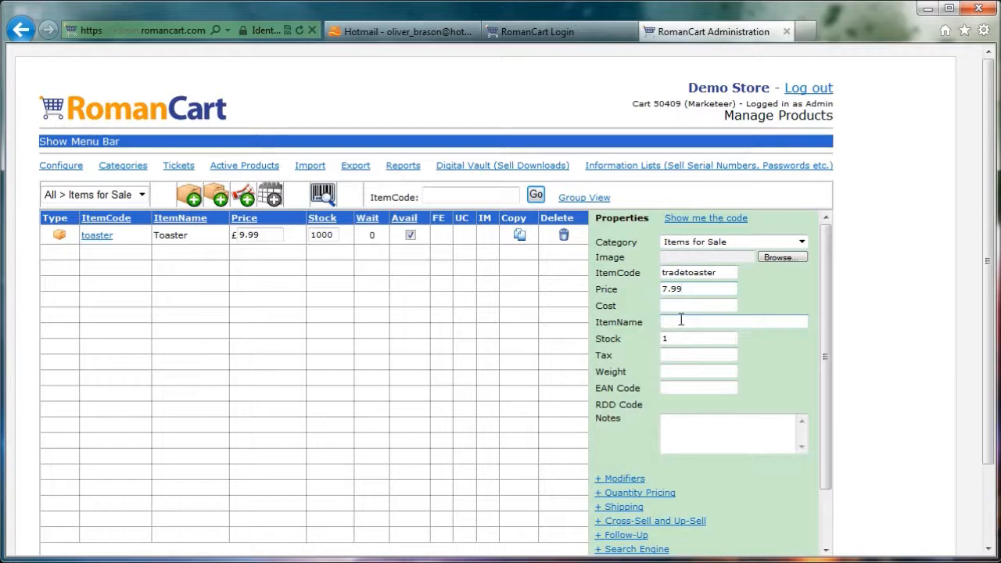
type("Trade Toaster")
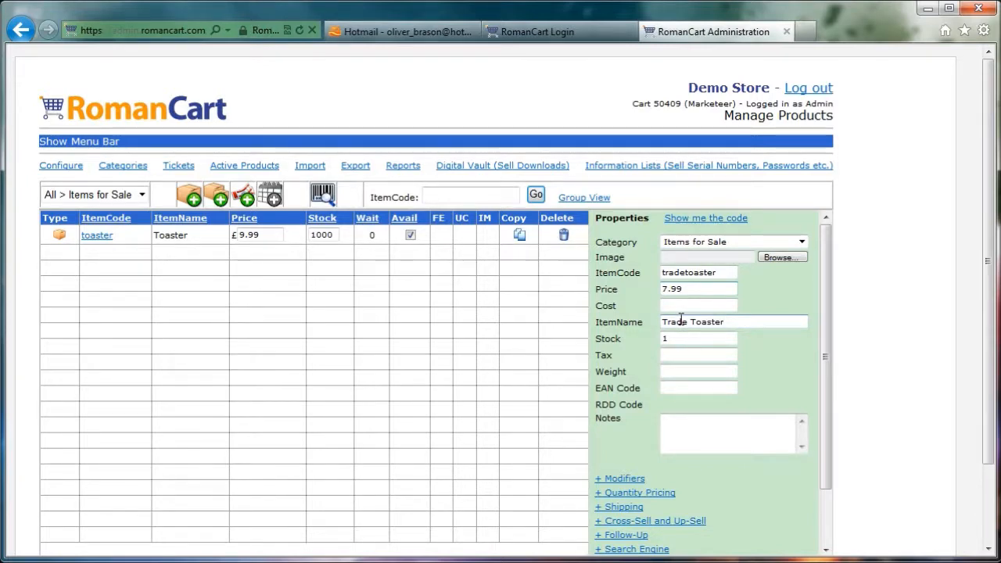
Enter Trade Toaster as the second product's item name and set its tax to B
left_click(679, 353)
type("B")
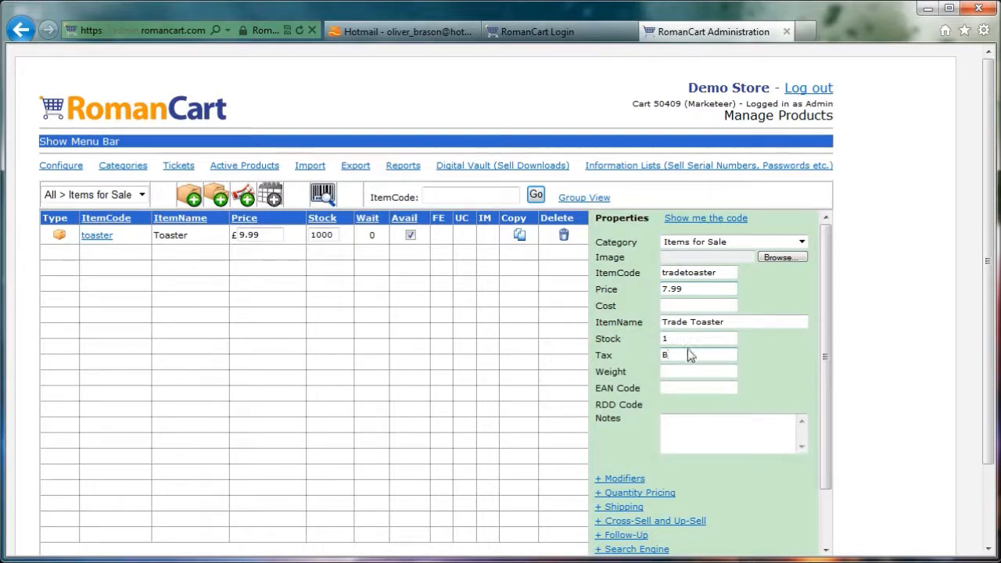
Add quantity pricing to the Trade Toaster: threshold 5 at price 7 and threshold 10 at price 5.95
left_click_drag(827, 351, 821, 409)
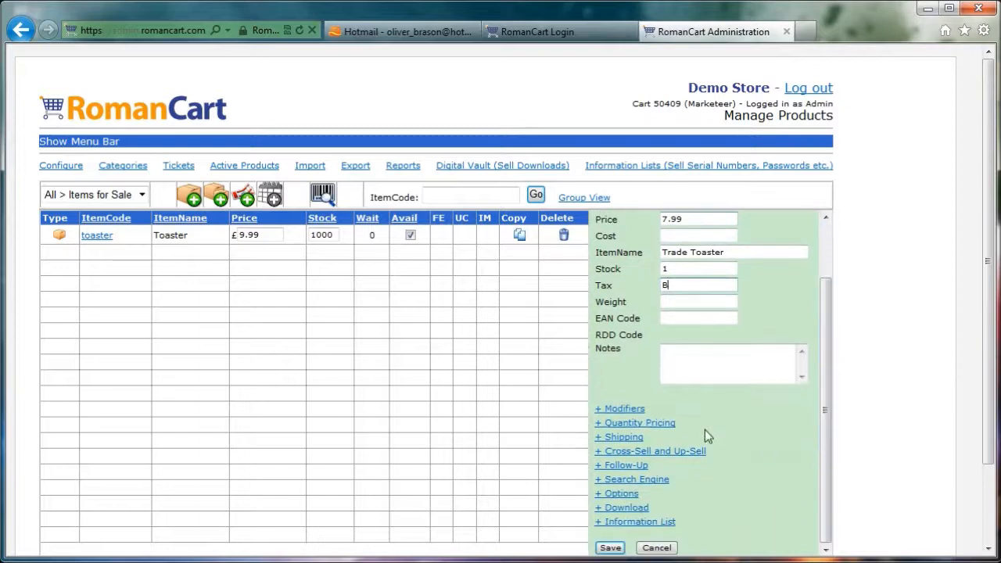
left_click(661, 424)
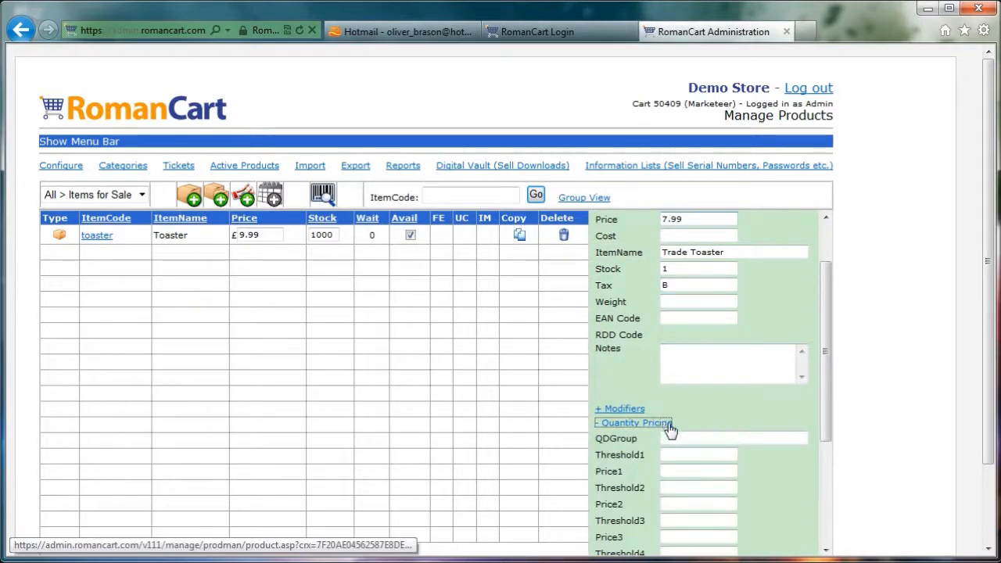
left_click(678, 452)
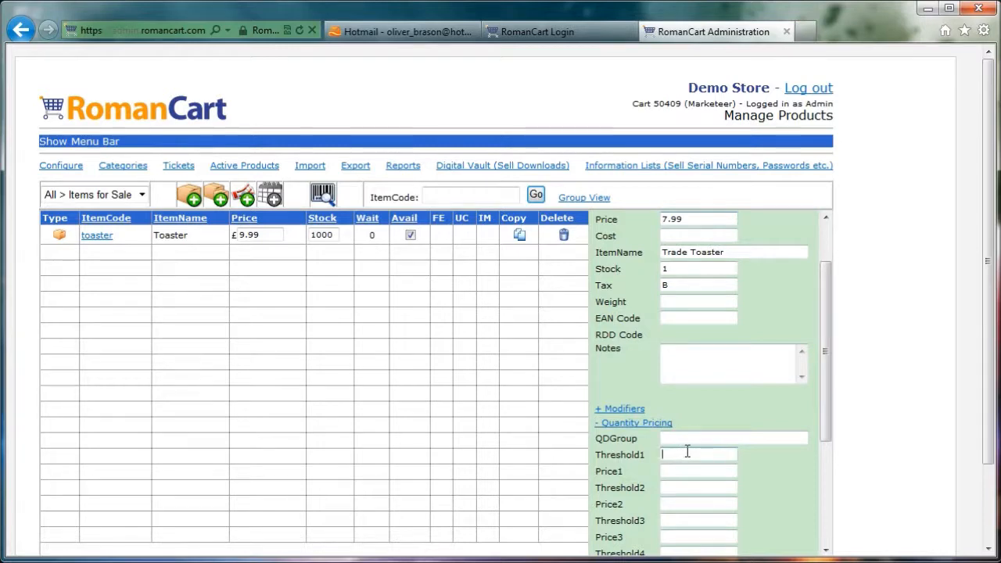
type("5")
left_click(682, 471)
type("7")
left_click(681, 486)
type("10")
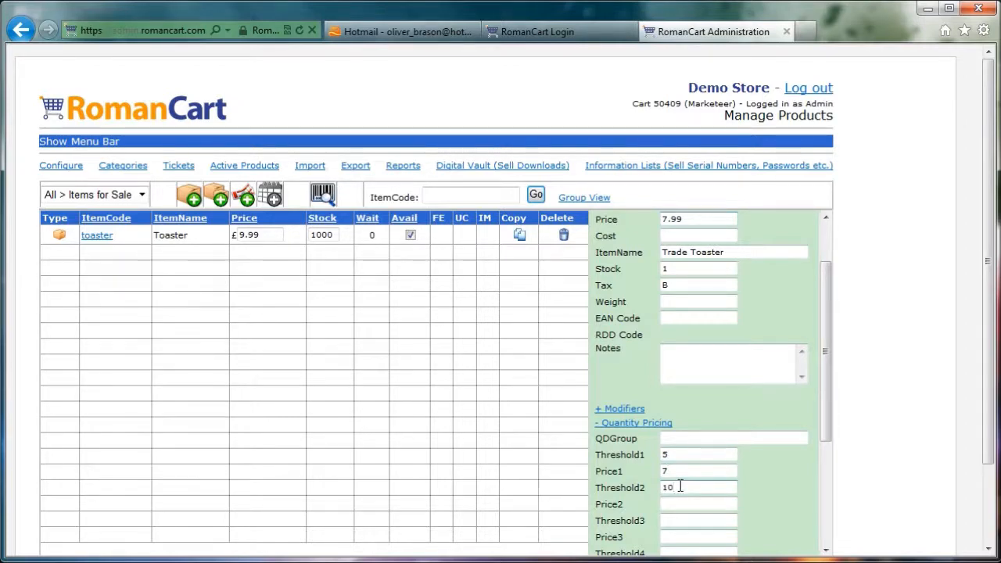
left_click(680, 501)
type("5.95")
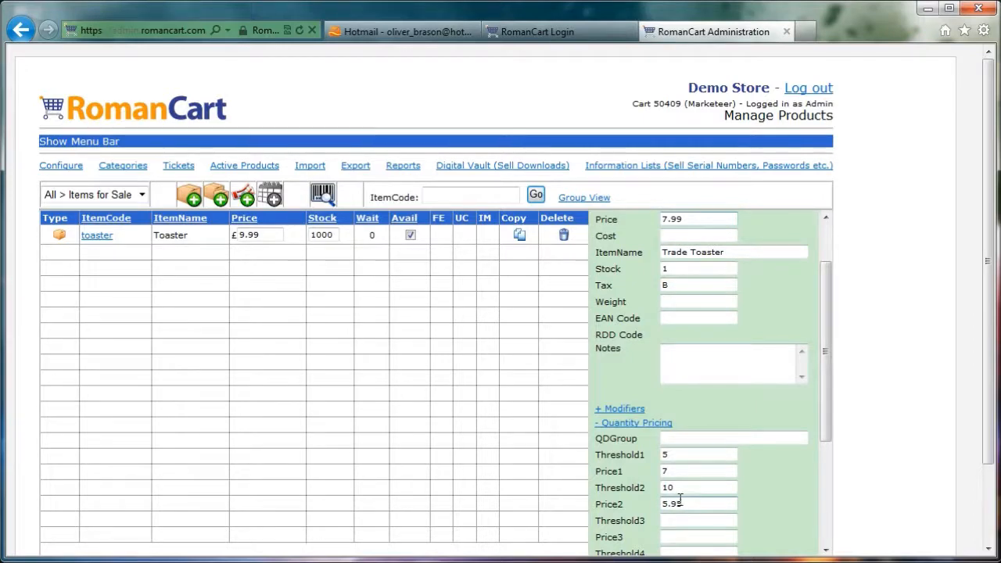
Set toaster as the Trade Toaster's stock source in its options and save the product
left_click_drag(827, 405, 827, 537)
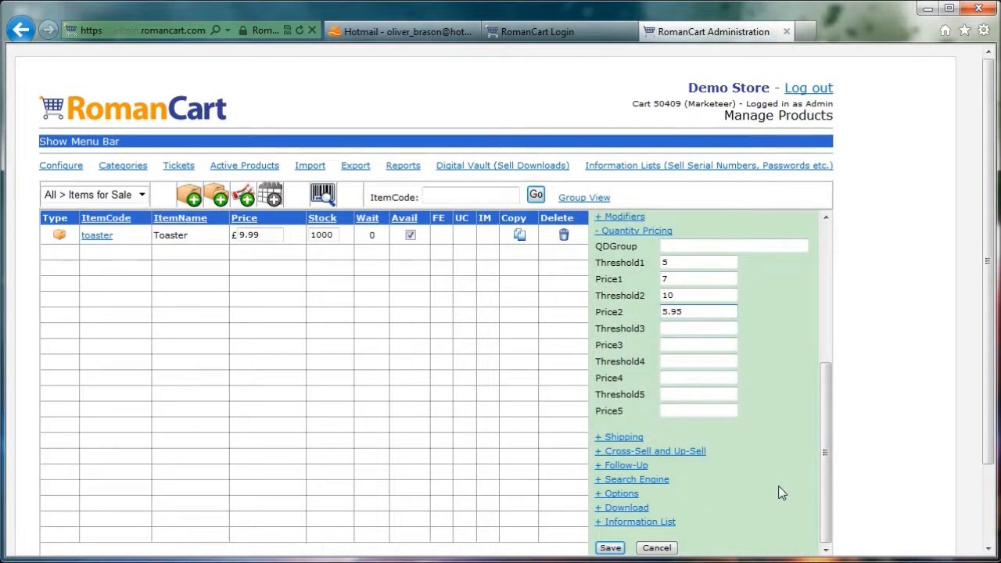
left_click(624, 496)
scroll(822, 440, "down", 2)
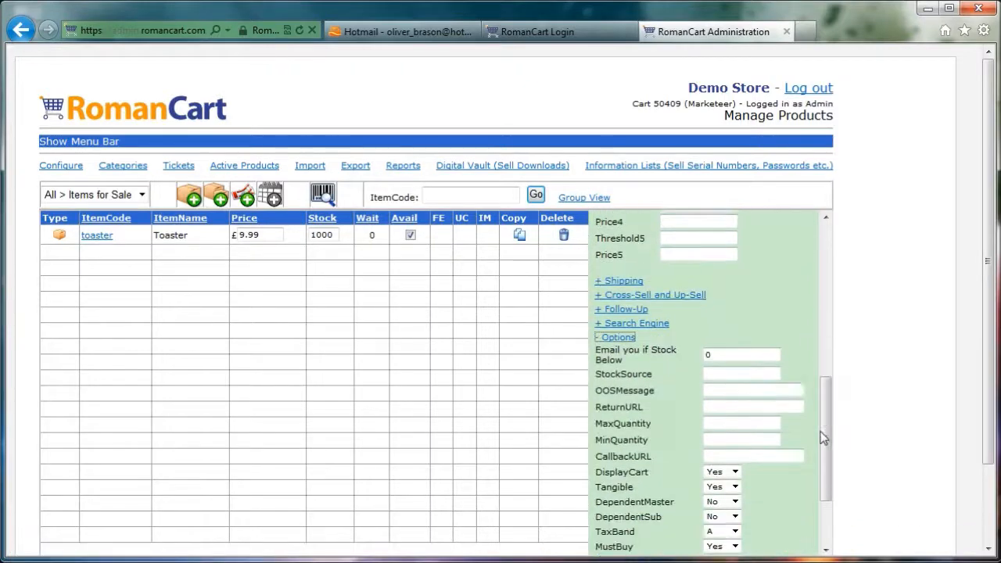
left_click(721, 374)
type("toaster")
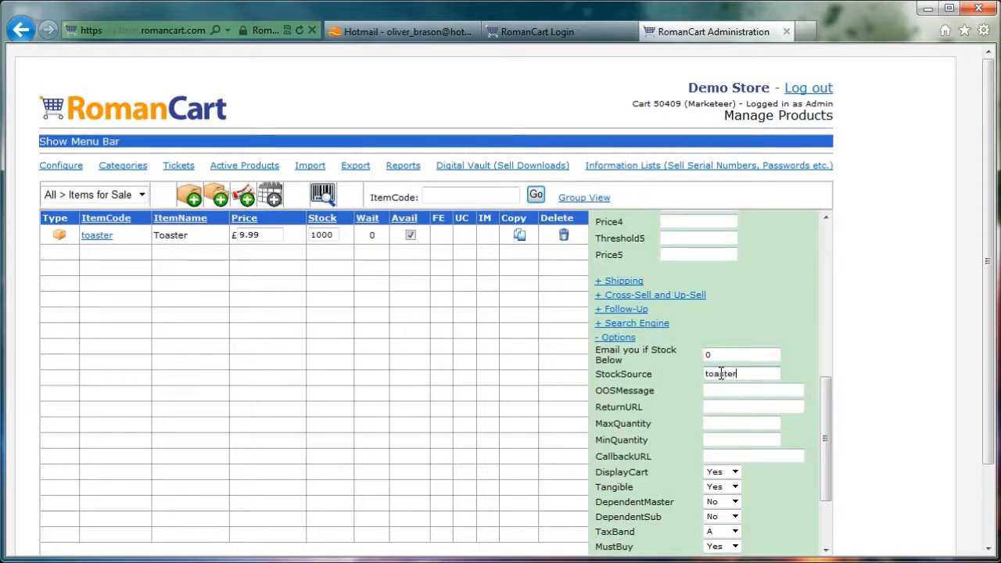
left_click_drag(827, 405, 827, 444)
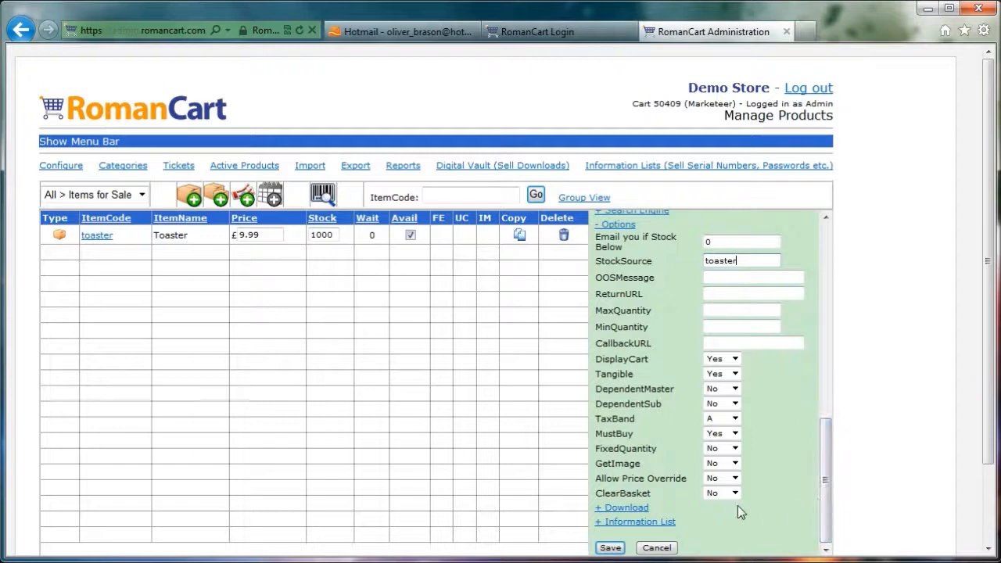
left_click(610, 548)
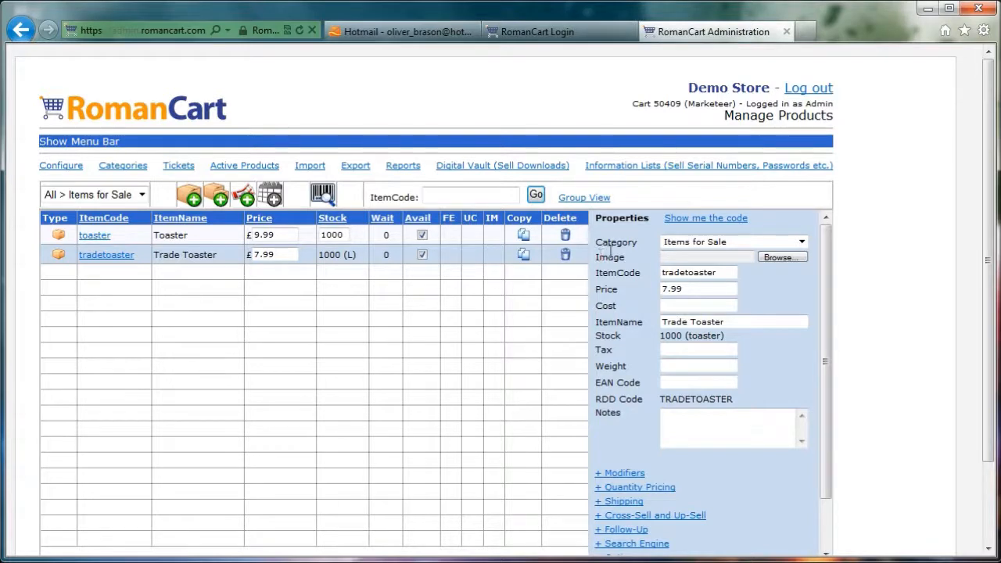
Open the advanced tax options from the store's tax configuration
left_click(80, 144)
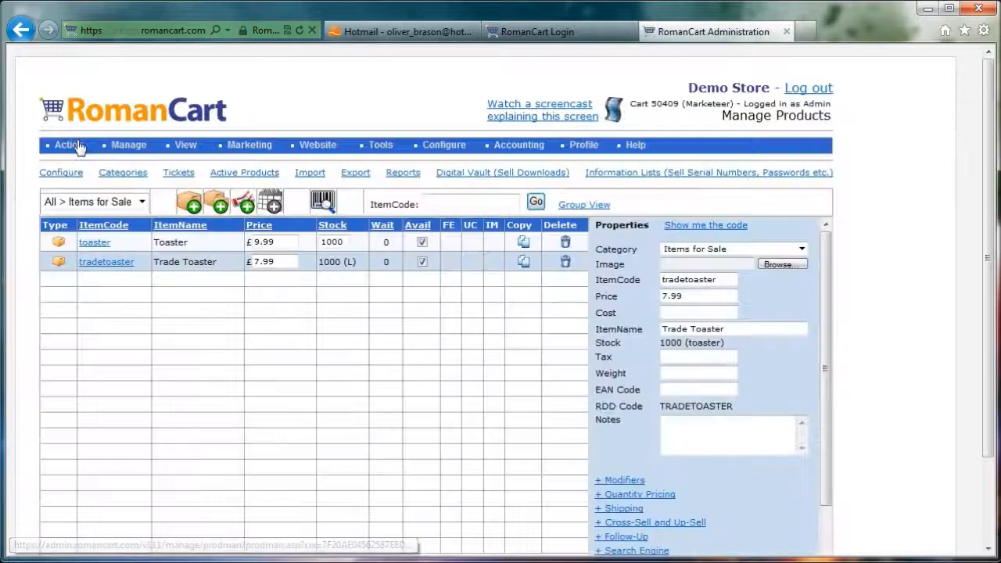
mouse_move(439, 148)
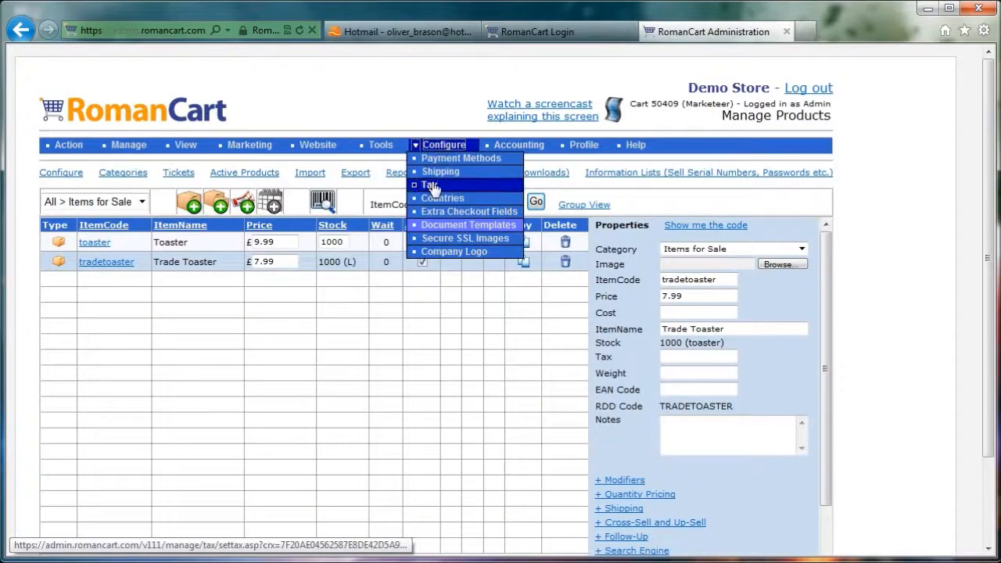
left_click(429, 185)
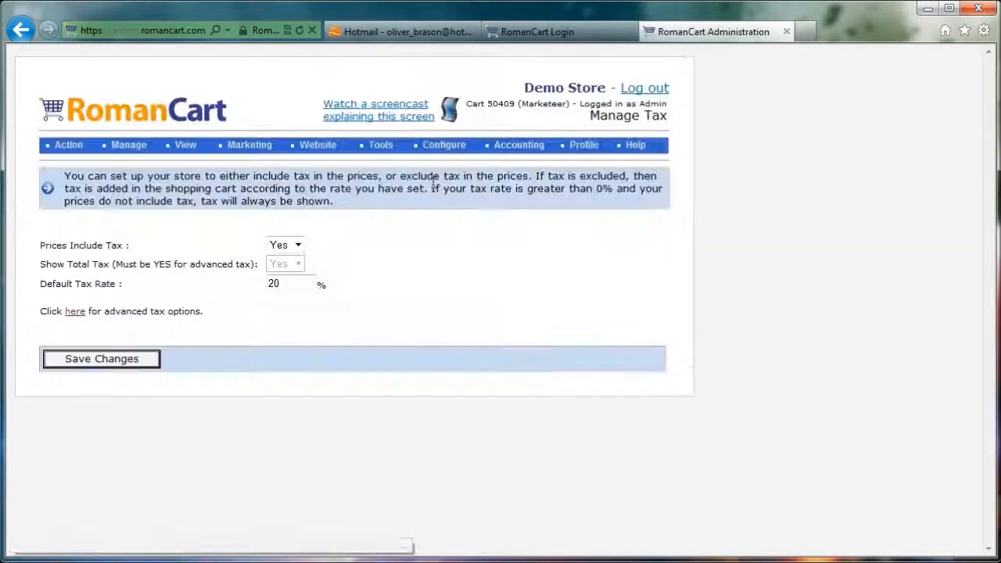
left_click(76, 313)
Examine the United Kingdom tax rates for Band A and Band B in the country table
scroll(221, 281, "down", 15)
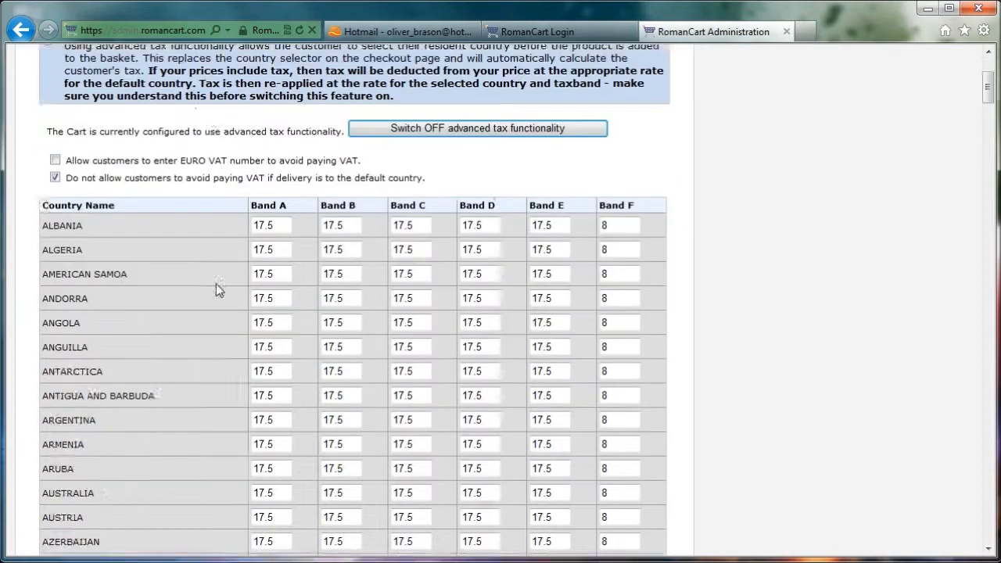
scroll(223, 270, "down", 20)
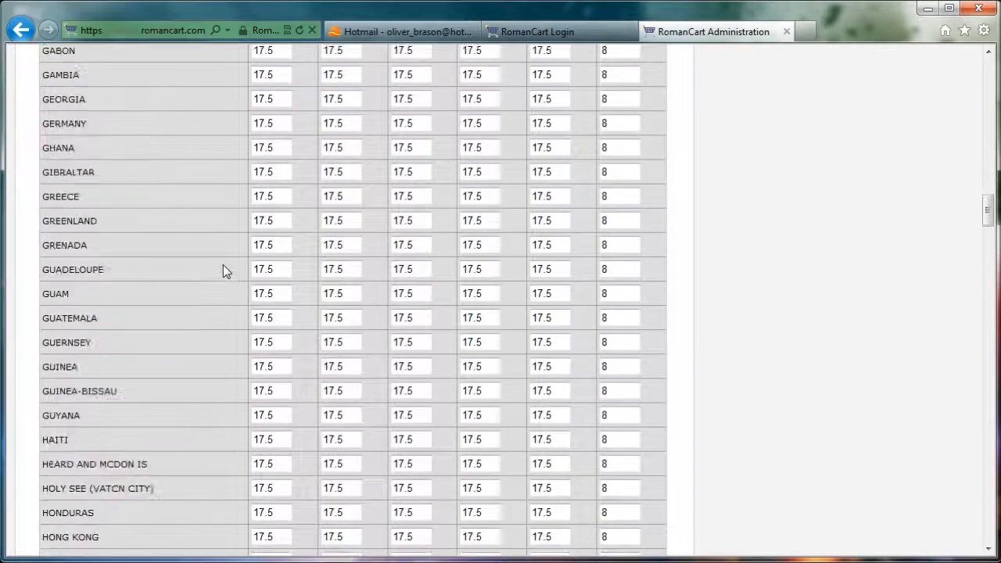
scroll(223, 270, "down", 20)
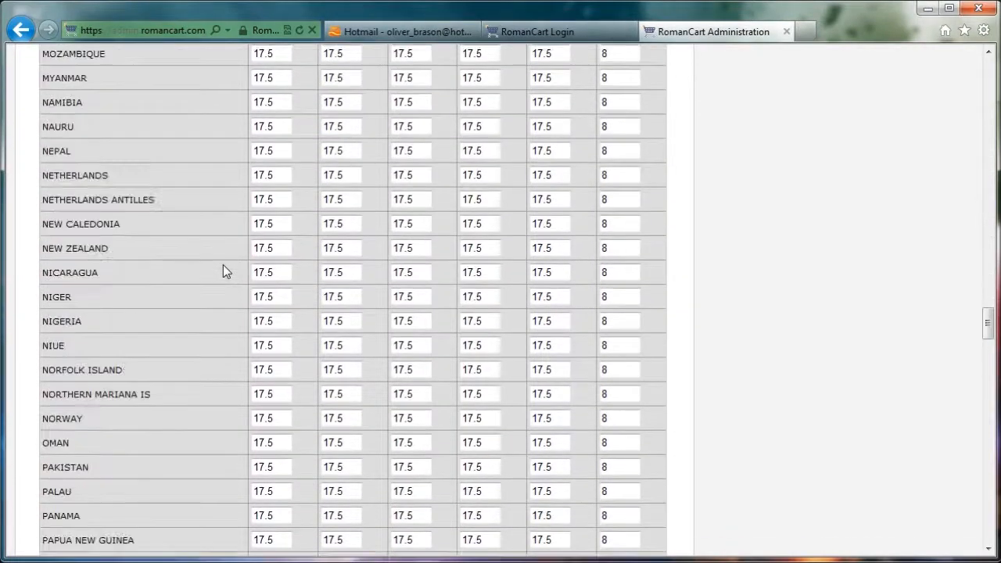
scroll(223, 269, "down", 20)
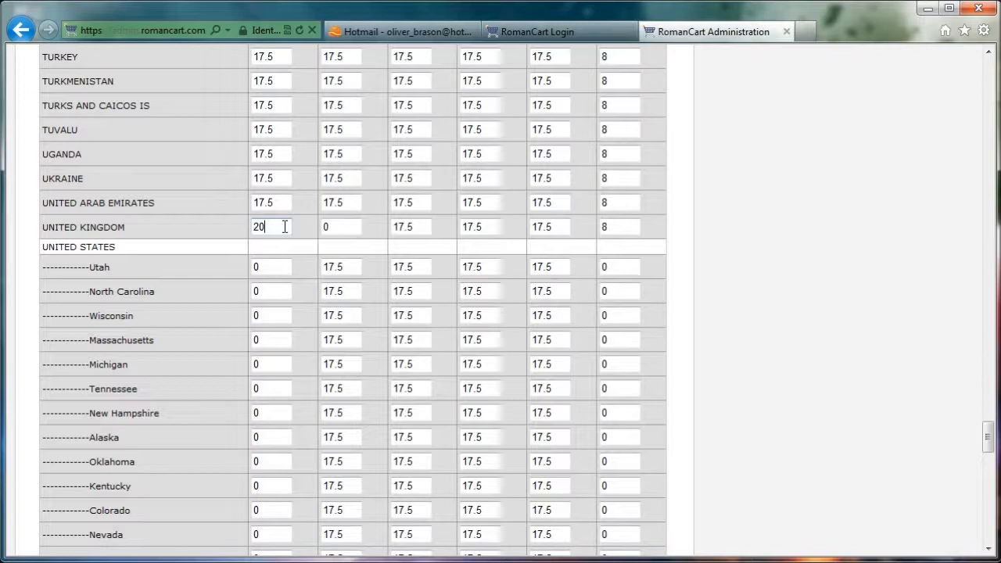
left_click(339, 225)
scroll(350, 233, "down", 3)
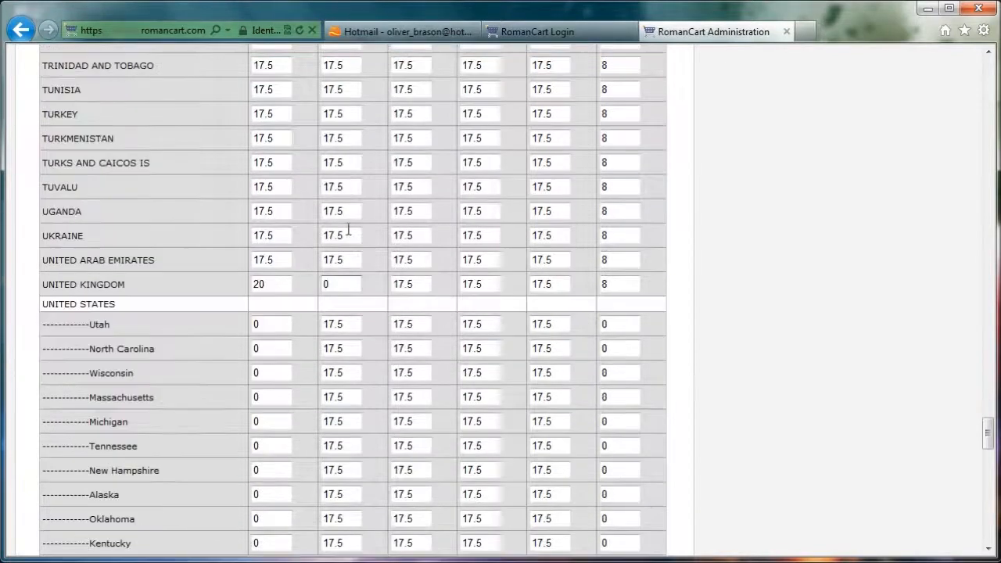
left_click_drag(344, 303, 313, 302)
left_click(280, 303)
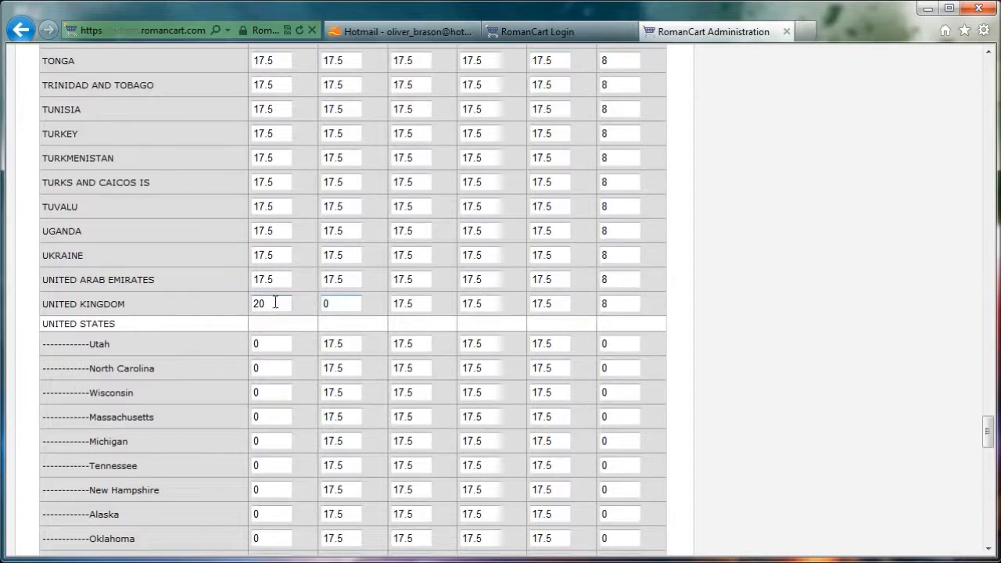
Leave the advanced tax settings and return to the product management list
scroll(295, 305, "up", 17)
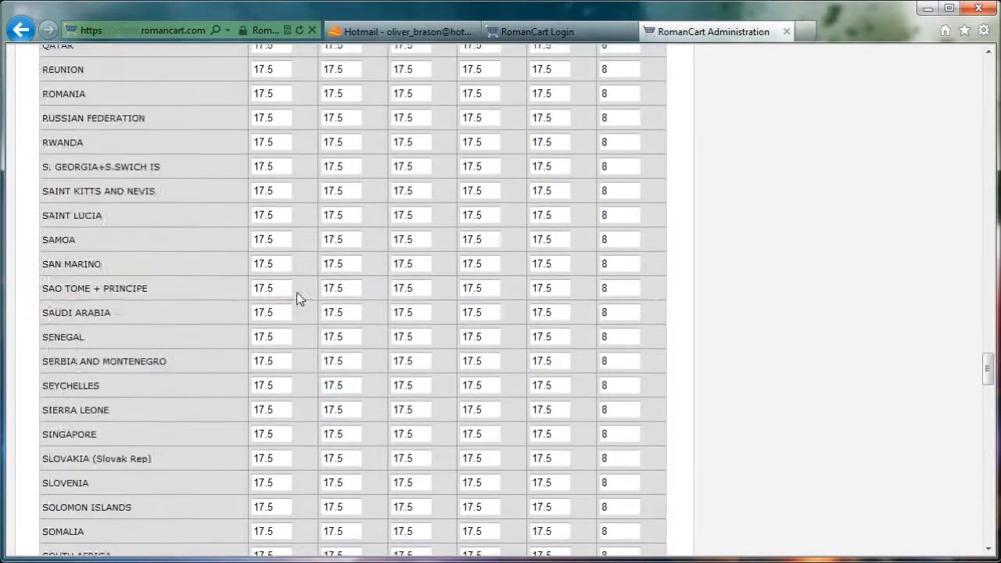
scroll(298, 294, "up", 20)
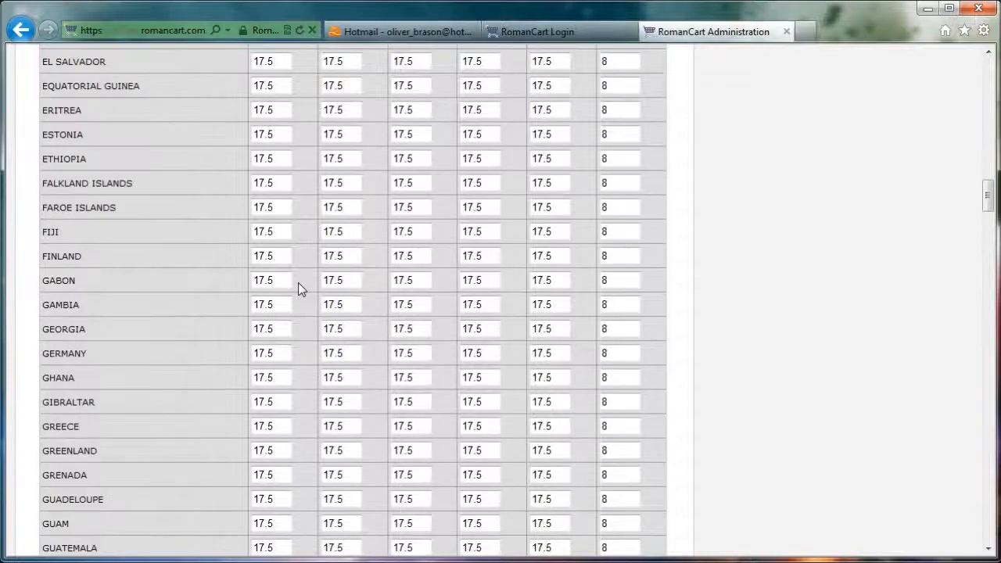
scroll(298, 288, "up", 15)
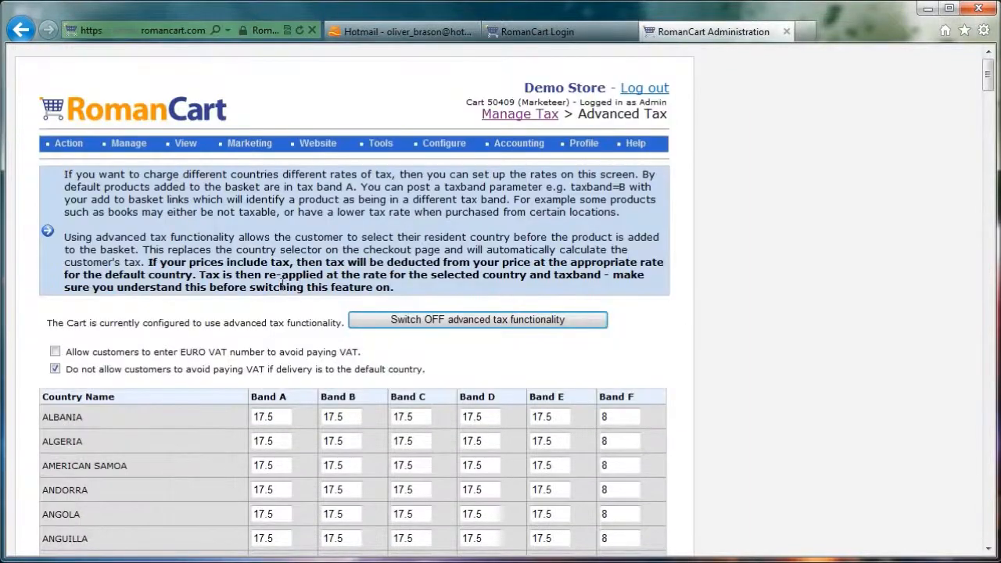
mouse_move(133, 149)
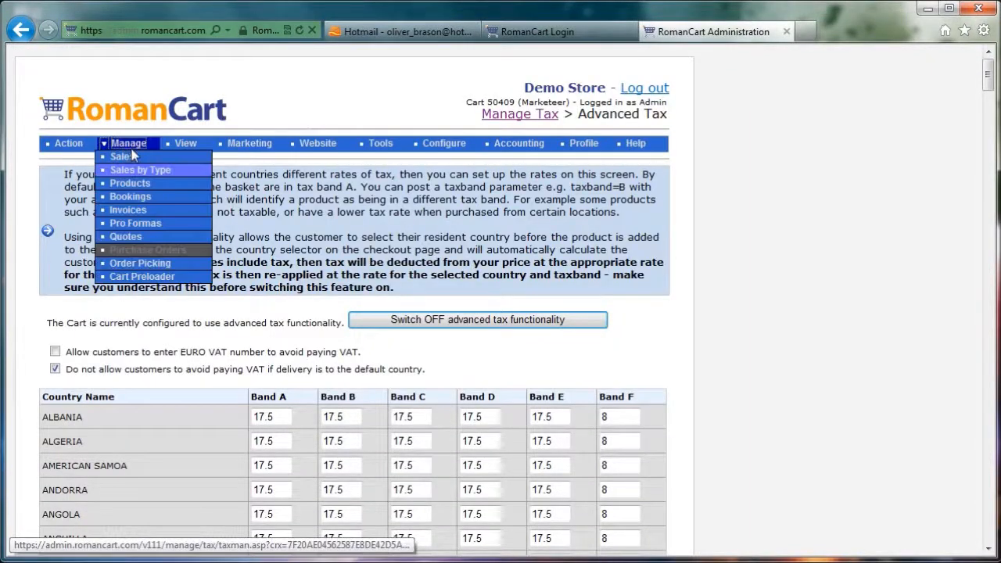
left_click(135, 190)
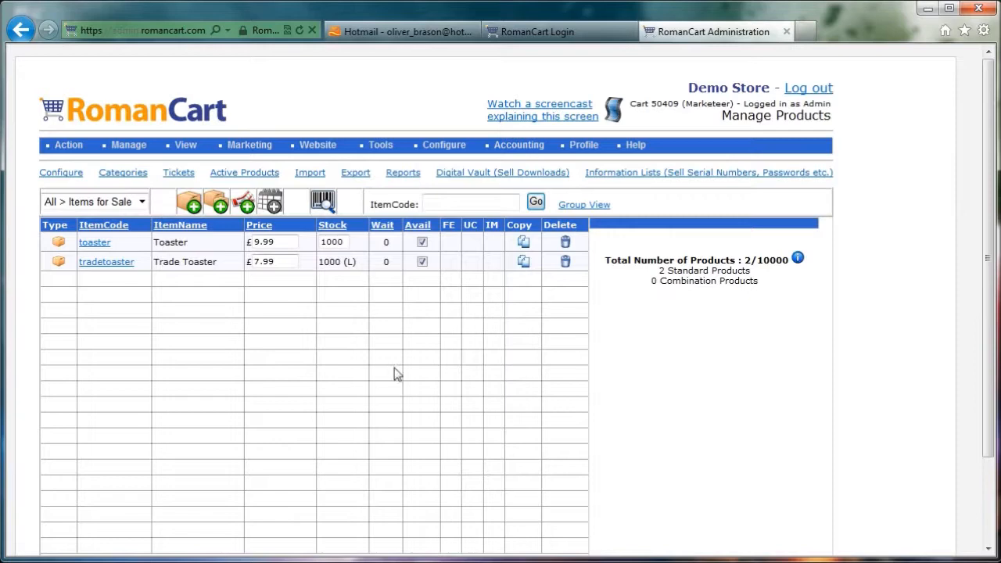